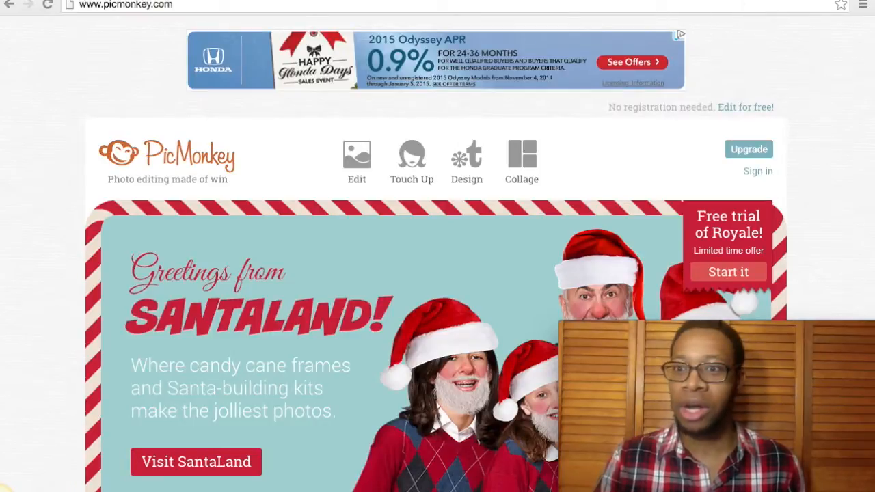
Switch to the open Gmail message and examine how its video thumbnail with a play button is presented.
{"action": "left_click", "coordinate": [772, 1]}
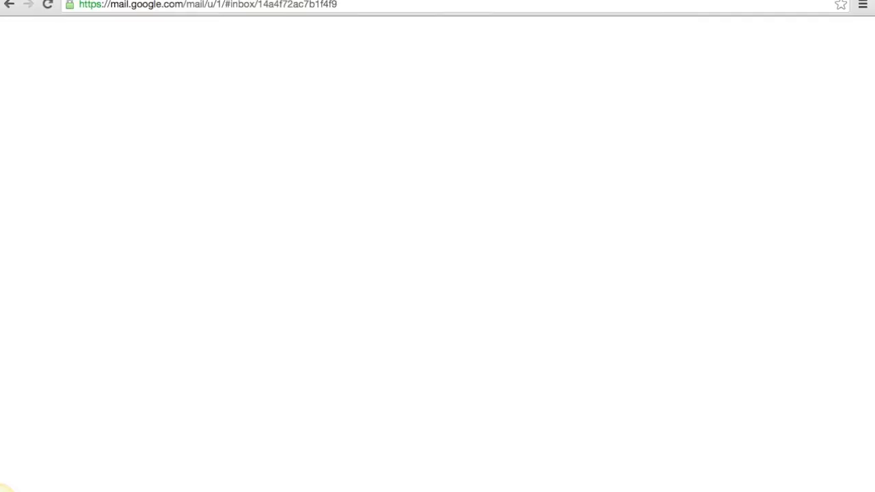
{"action": "scroll", "coordinate": [686, 327], "scroll_direction": "down", "scroll_amount": 1}
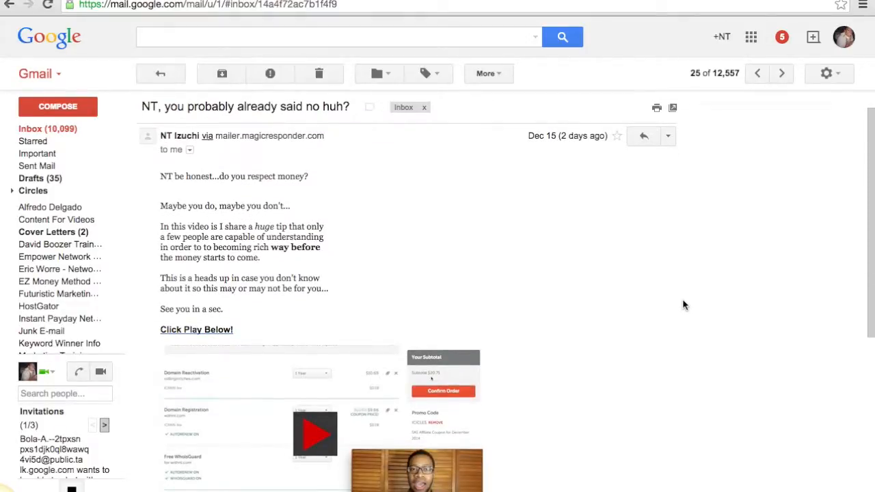
{"action": "scroll", "coordinate": [640, 331], "scroll_direction": "down", "scroll_amount": 1}
{"action": "scroll", "coordinate": [640, 331], "scroll_direction": "up", "scroll_amount": 1}
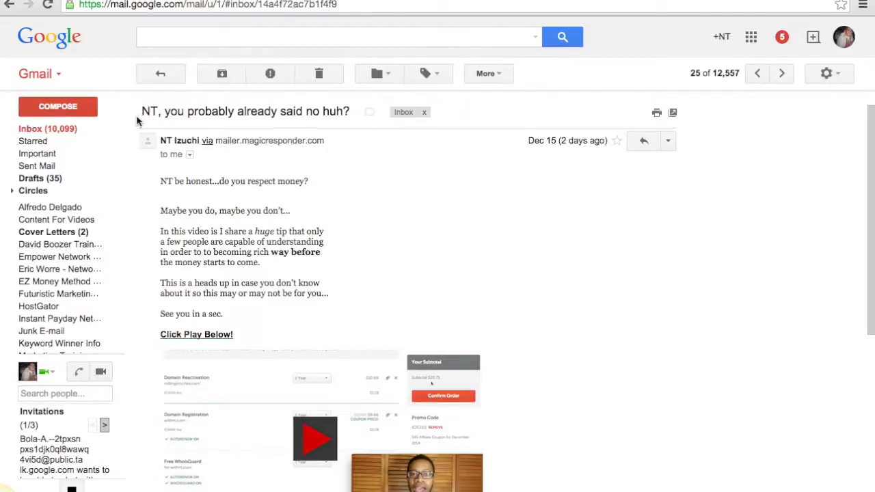
{"action": "scroll", "coordinate": [257, 275], "scroll_direction": "down", "scroll_amount": 2}
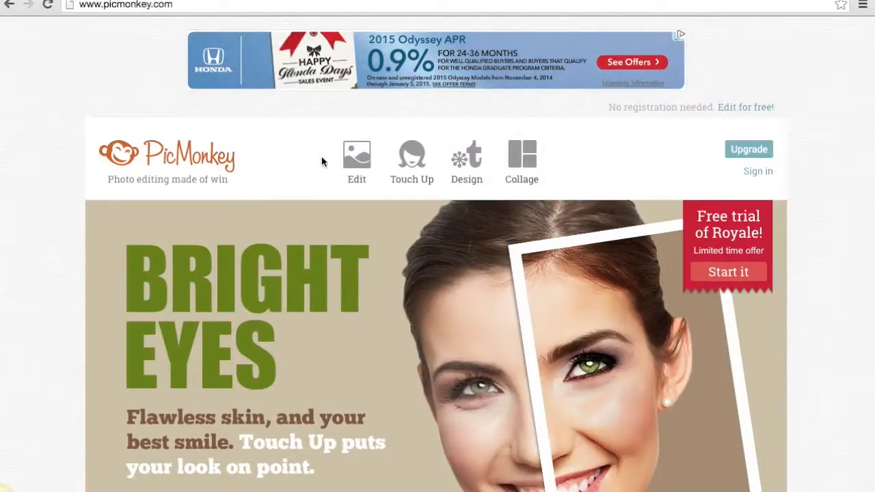
Open savingsthumbnail.png from the computer's Desktop for editing in PicMonkey.
{"action": "mouse_move", "coordinate": [362, 165]}
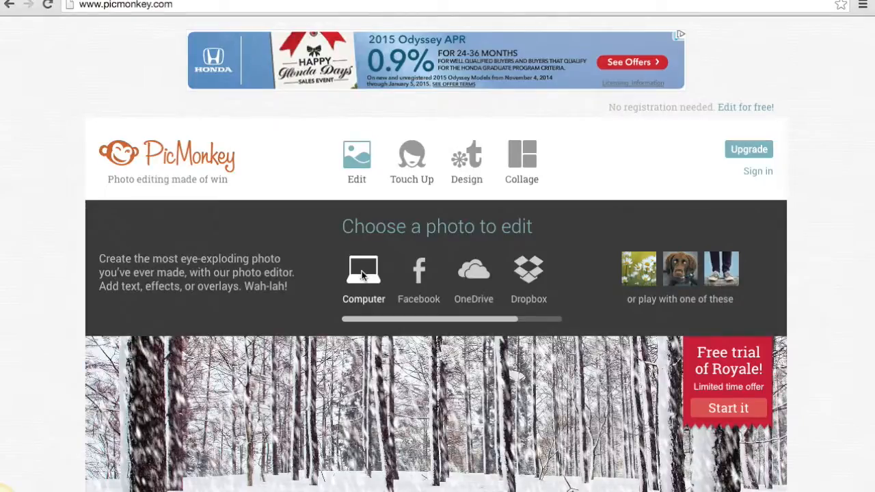
{"action": "left_click", "coordinate": [362, 275]}
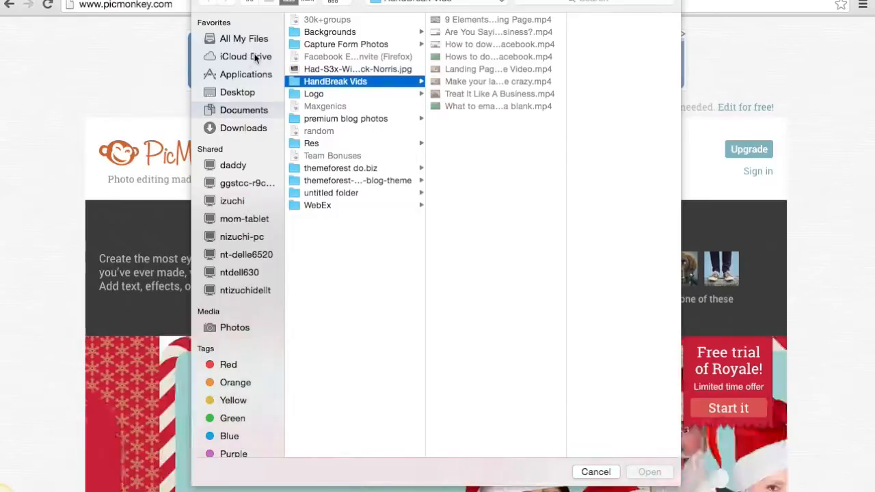
{"action": "left_click", "coordinate": [247, 94]}
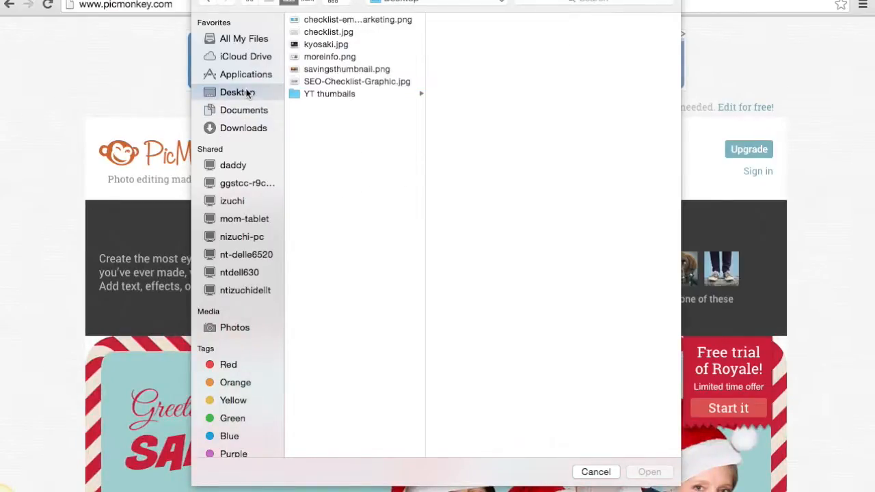
{"action": "left_click", "coordinate": [334, 70]}
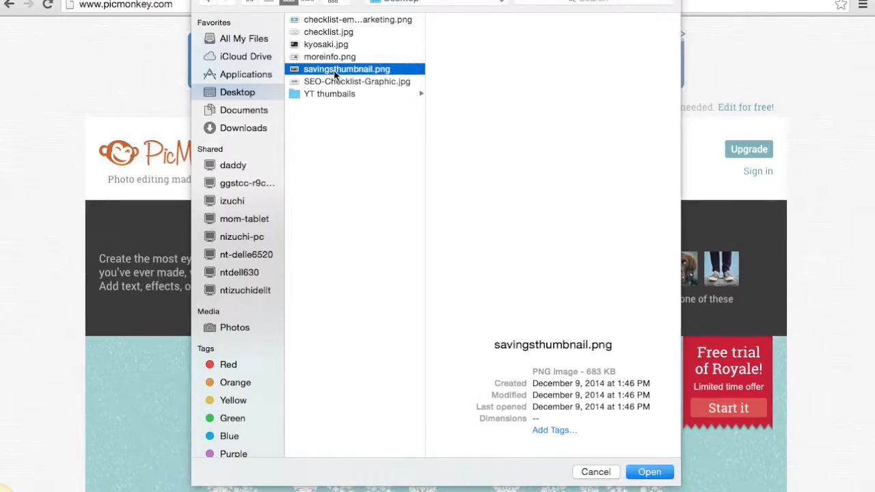
{"action": "double_click", "coordinate": [334, 70]}
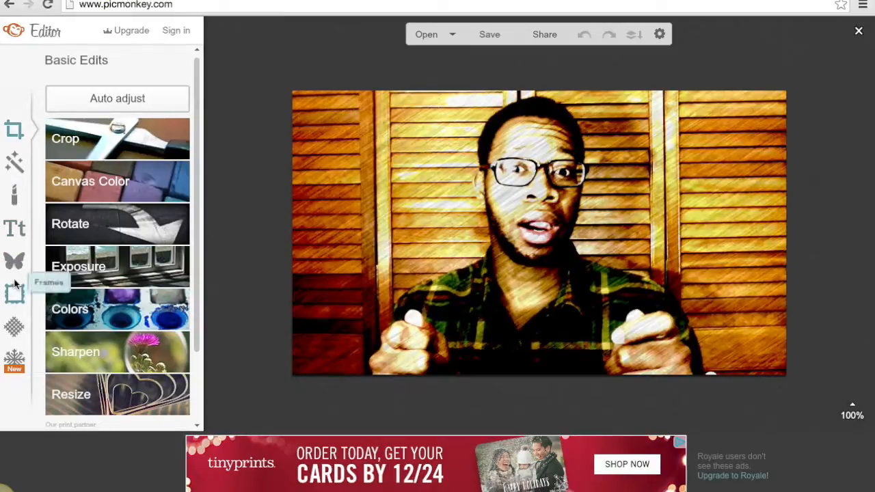
Place an enlarged black rounded-square geometric overlay over the man's mouth and fade it to 35%.
{"action": "scroll", "coordinate": [106, 321], "scroll_direction": "down", "scroll_amount": 2}
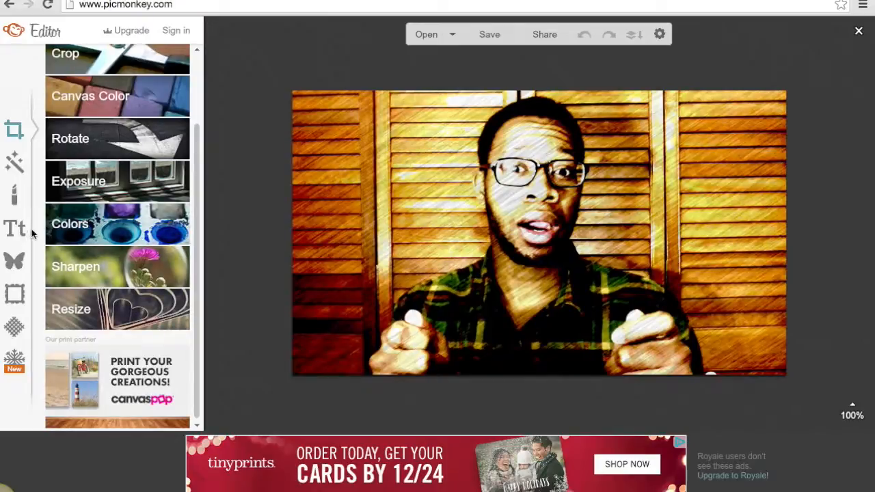
{"action": "left_click", "coordinate": [13, 265]}
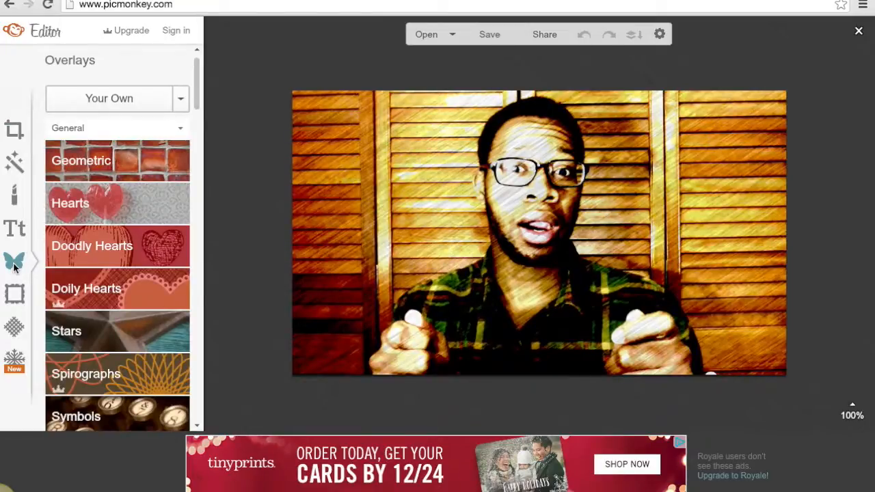
{"action": "left_click", "coordinate": [102, 171]}
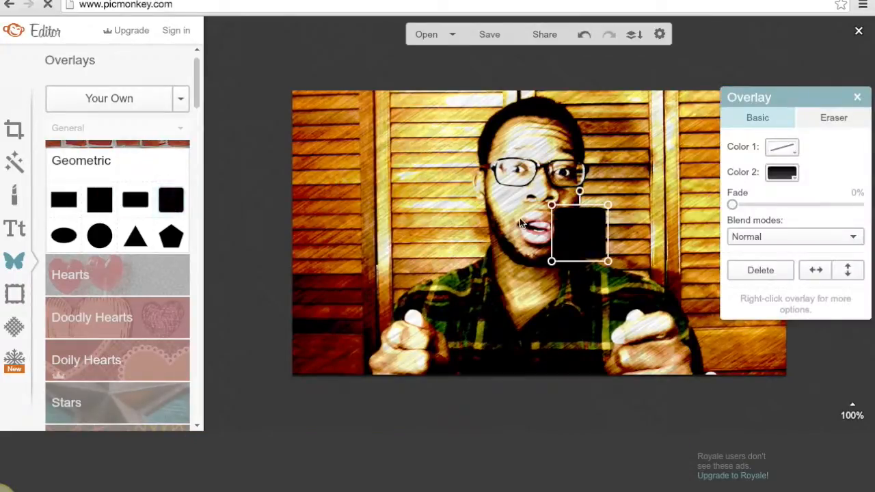
{"action": "left_click_drag", "start_coordinate": [573, 235], "coordinate": [535, 219]}
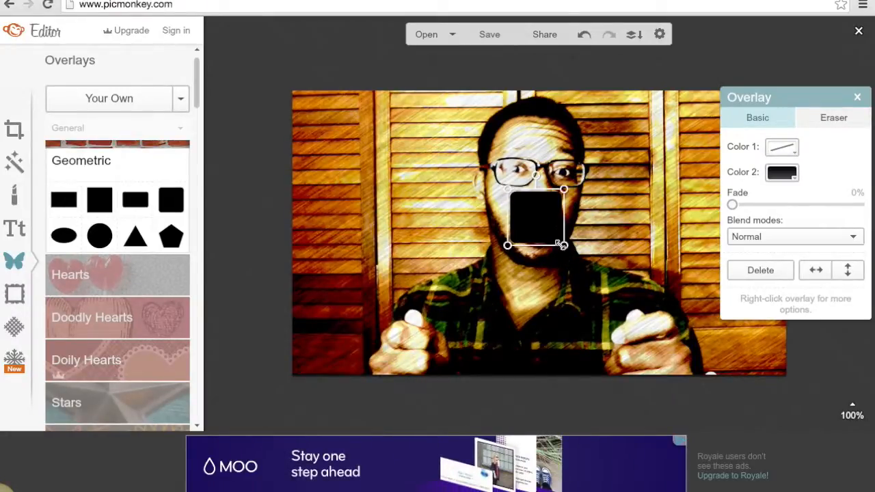
{"action": "left_click_drag", "start_coordinate": [563, 247], "coordinate": [592, 268]}
{"action": "left_click_drag", "start_coordinate": [558, 231], "coordinate": [550, 233]}
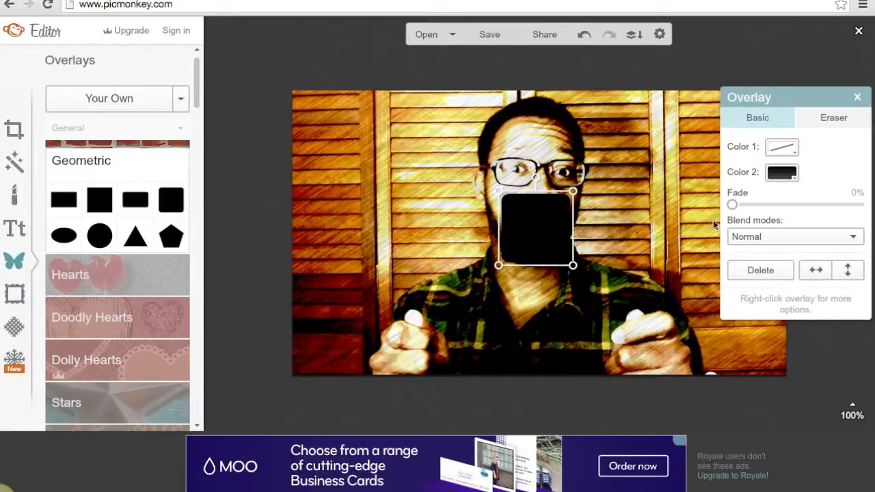
{"action": "left_click_drag", "start_coordinate": [733, 209], "coordinate": [776, 215]}
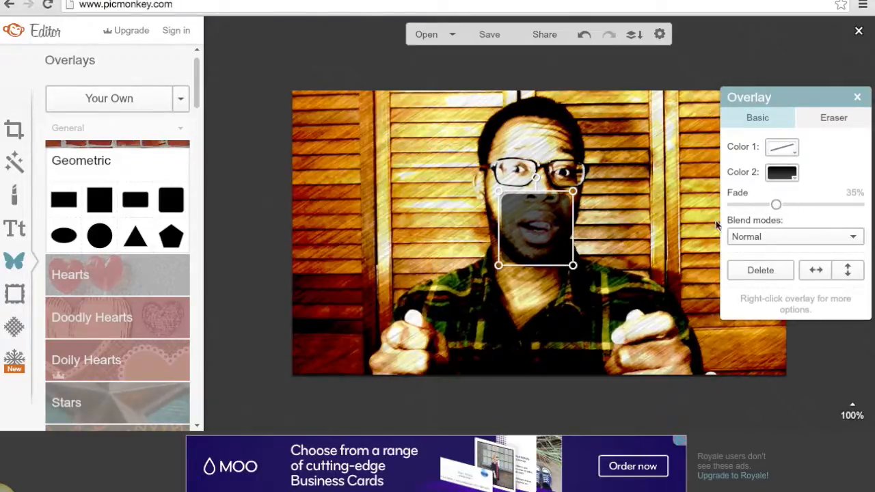
Add a triangle geometric overlay beside the man's face and color it red.
{"action": "left_click", "coordinate": [134, 236]}
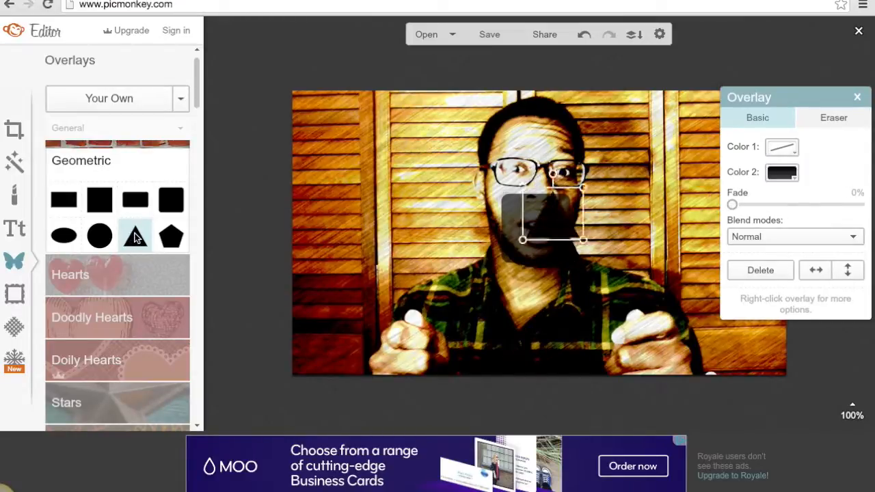
{"action": "left_click_drag", "start_coordinate": [558, 221], "coordinate": [444, 213]}
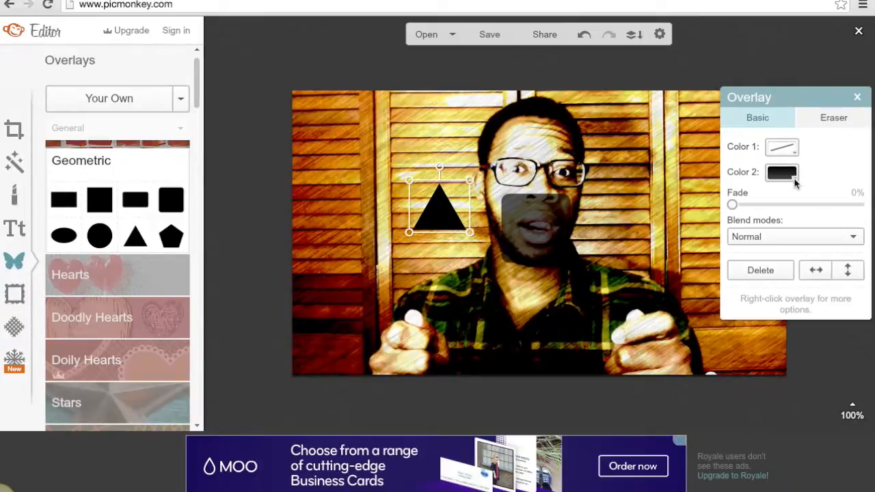
{"action": "left_click", "coordinate": [794, 178]}
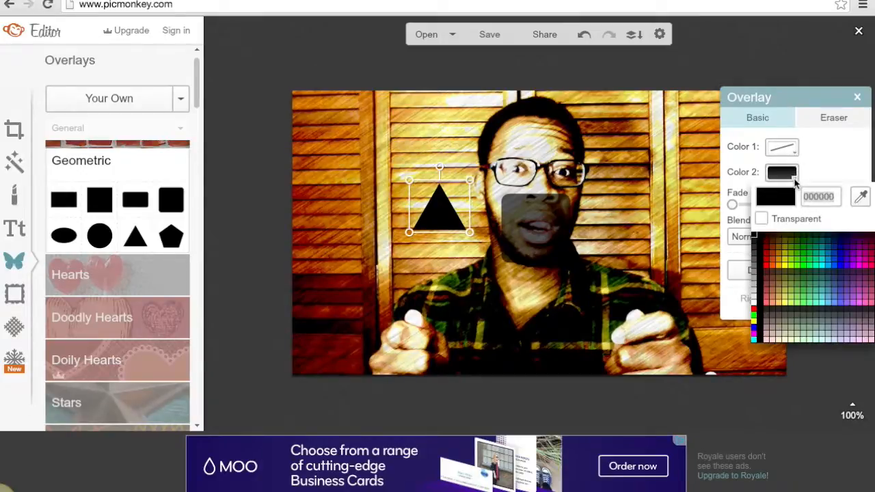
{"action": "left_click", "coordinate": [773, 237]}
{"action": "left_click", "coordinate": [767, 265]}
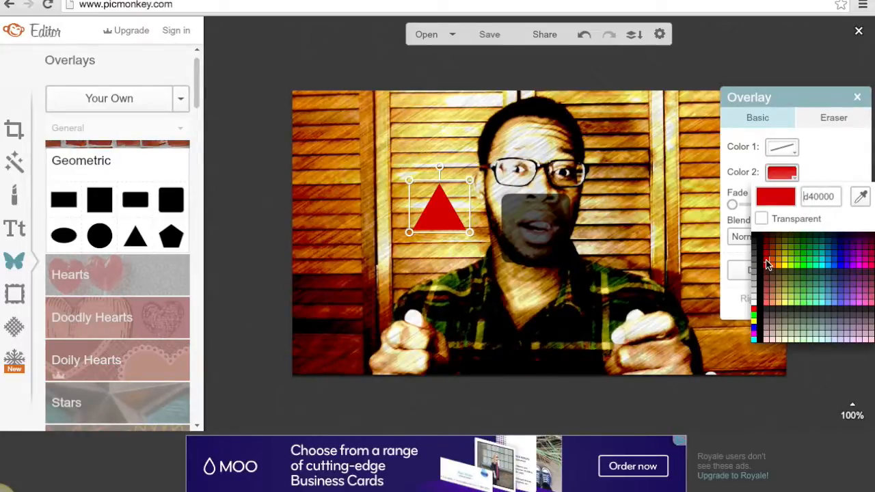
{"action": "left_click_drag", "start_coordinate": [783, 265], "coordinate": [802, 288]}
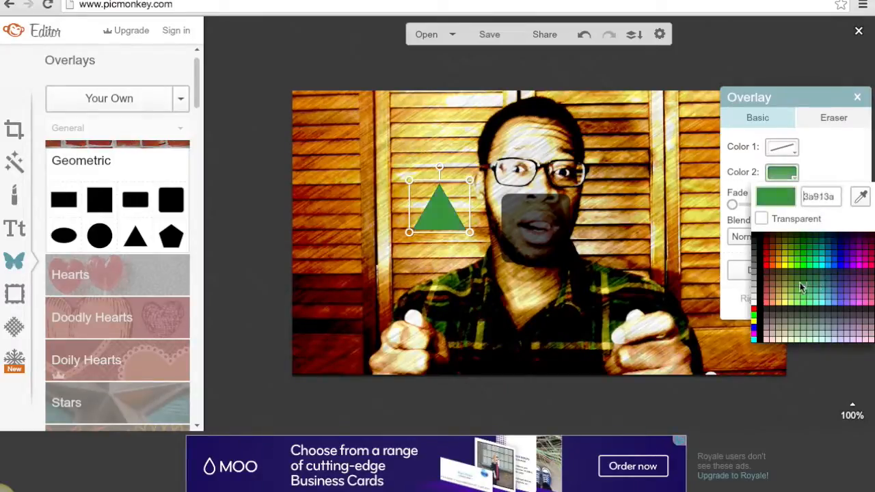
{"action": "left_click", "coordinate": [765, 263]}
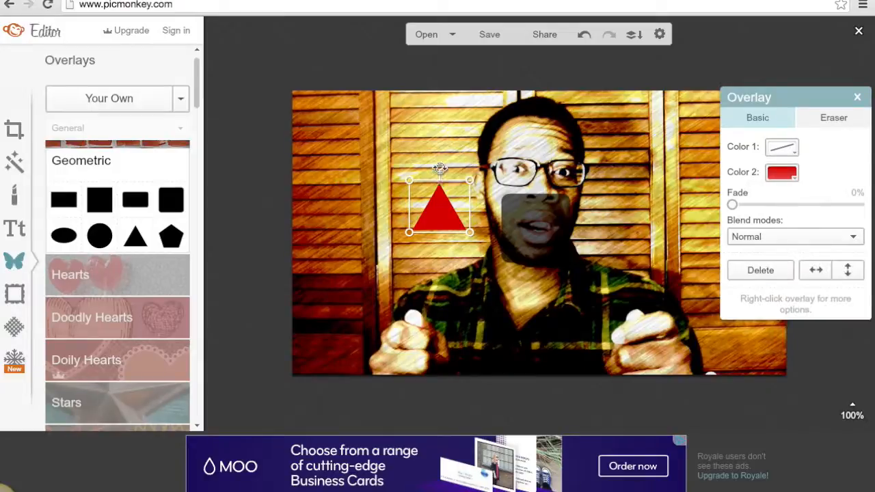
Rotate the red triangle to point right and center it on the black rounded square as a play symbol.
{"action": "left_click_drag", "start_coordinate": [443, 168], "coordinate": [526, 226]}
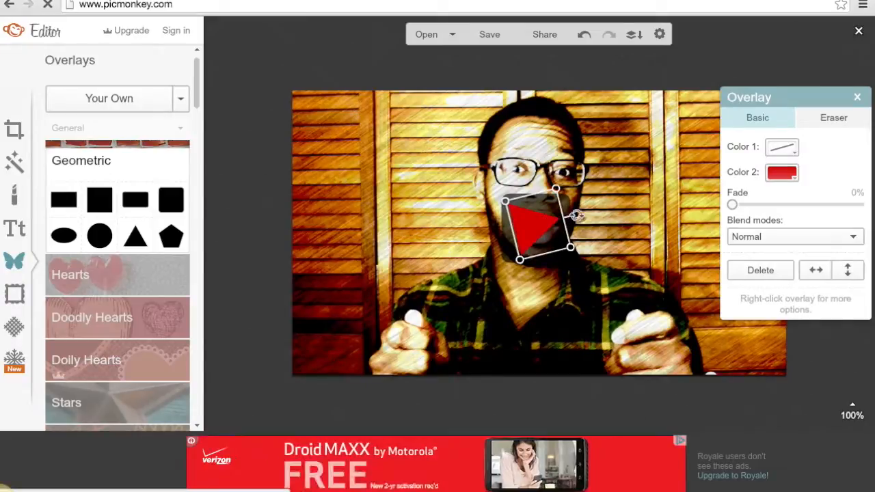
{"action": "left_click_drag", "start_coordinate": [576, 213], "coordinate": [578, 224]}
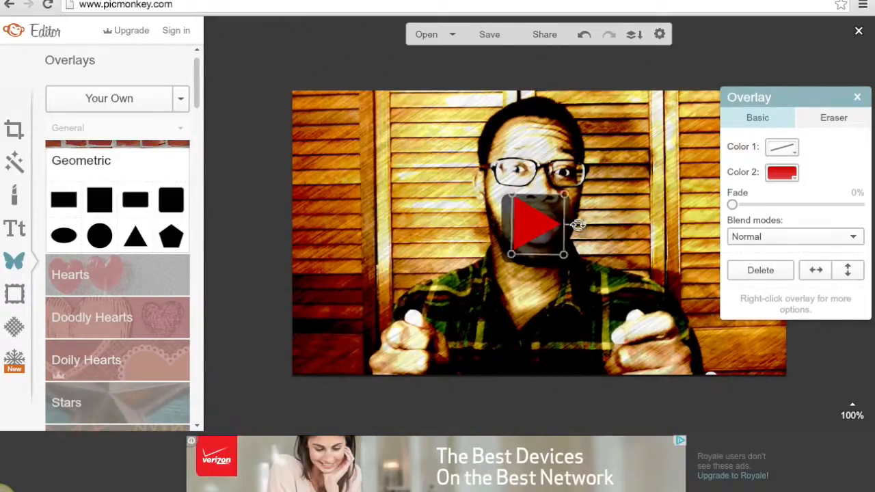
{"action": "left_click_drag", "start_coordinate": [532, 225], "coordinate": [533, 231]}
{"action": "left_click", "coordinate": [465, 76]}
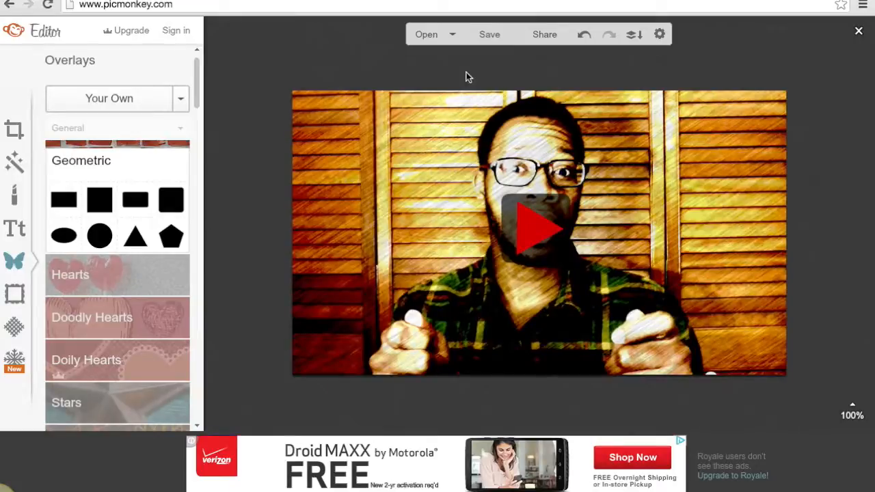
Set the fade of the black rounded square behind the triangle to 17%.
{"action": "left_click", "coordinate": [510, 221]}
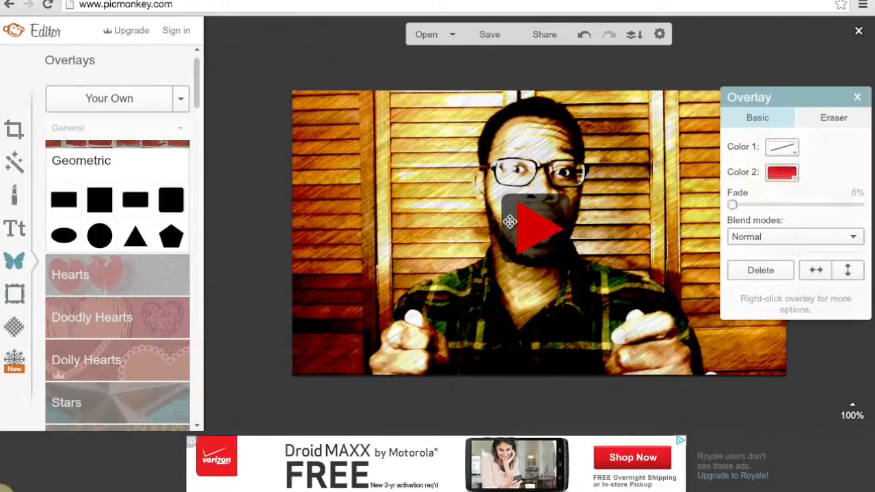
{"action": "left_click_drag", "start_coordinate": [776, 206], "coordinate": [755, 213]}
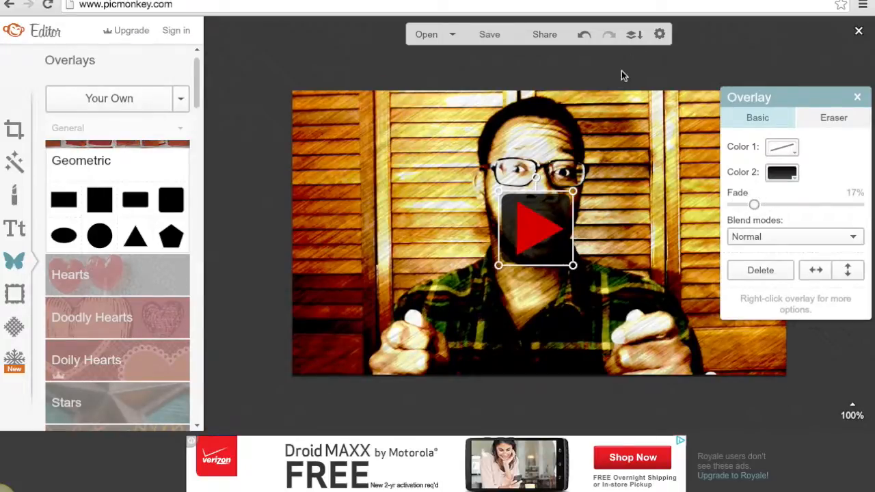
{"action": "left_click", "coordinate": [622, 71]}
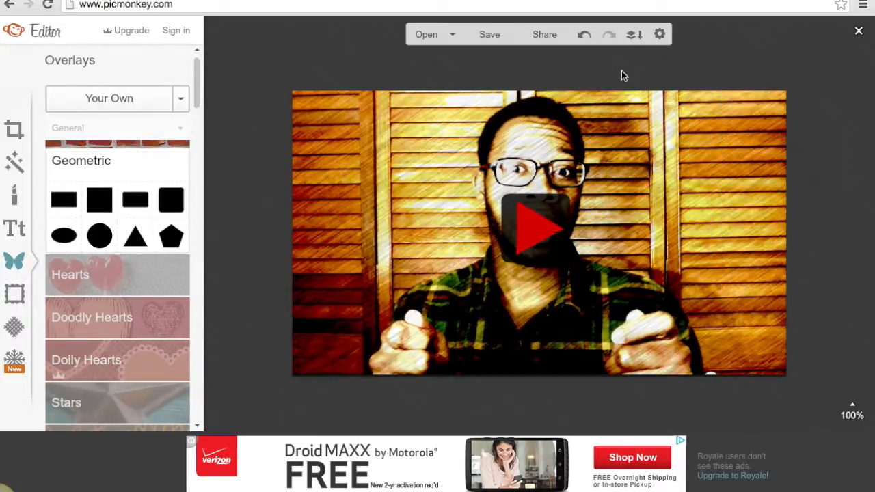
Save the image to the Desktop as savingsthumbnail in .jpg format with Pierce quality.
{"action": "left_click", "coordinate": [489, 35]}
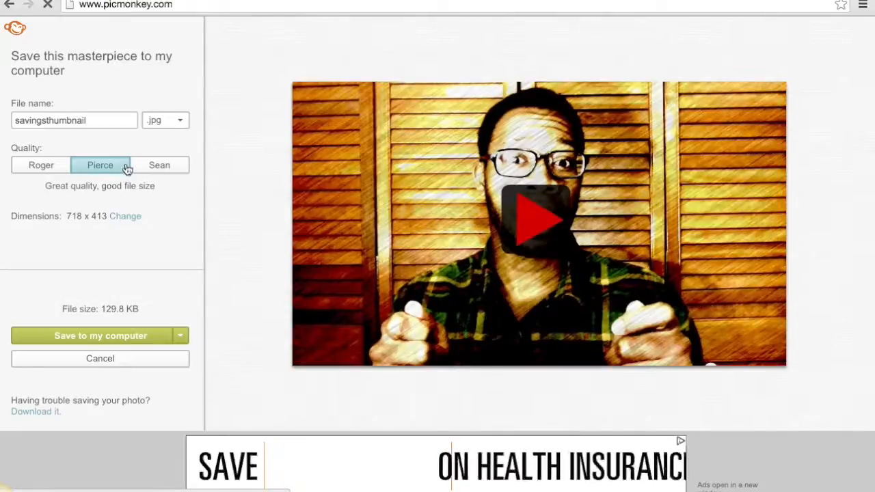
{"action": "left_click", "coordinate": [95, 342]}
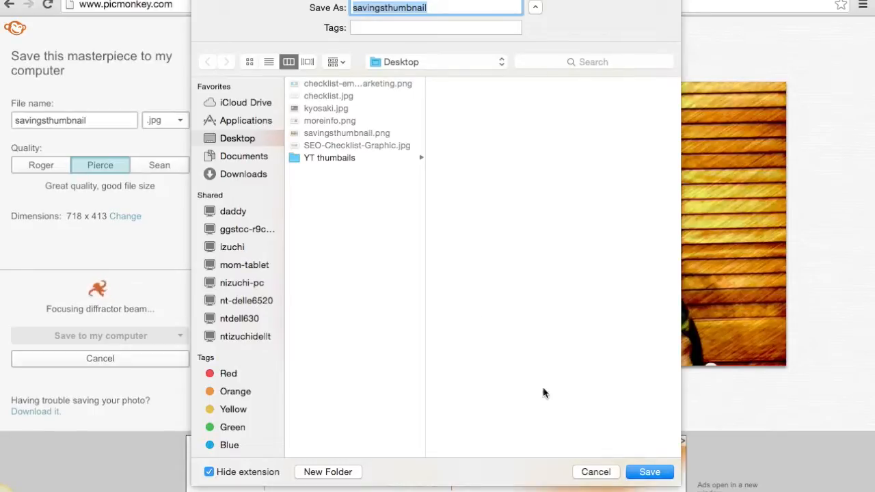
{"action": "left_click", "coordinate": [649, 472]}
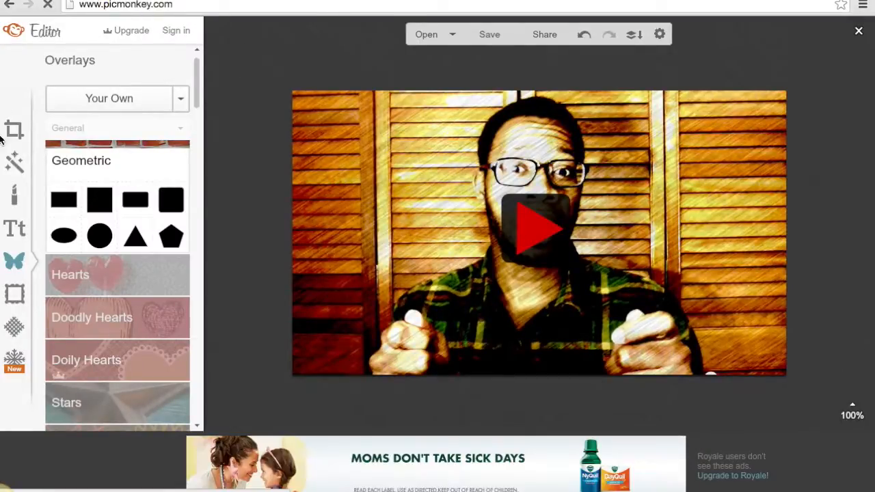
Switch to Finder and view the saved savingsthumbnail.jpg on the Desktop, moving the file window clear.
{"action": "mouse_move", "coordinate": [1, 56]}
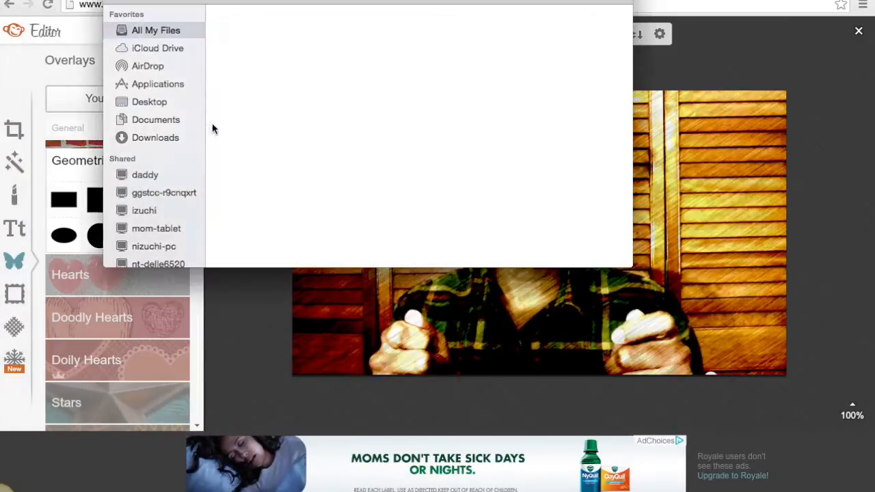
{"action": "left_click", "coordinate": [156, 103]}
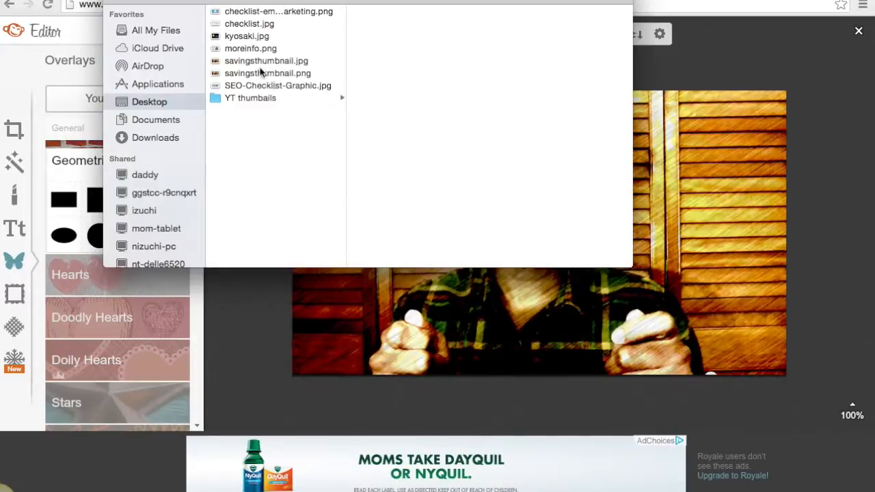
{"action": "left_click", "coordinate": [255, 63]}
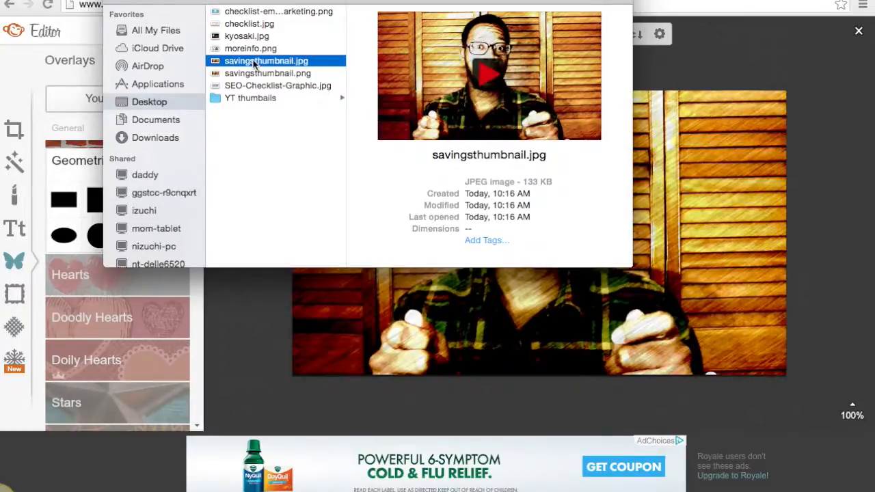
{"action": "left_click", "coordinate": [126, 0]}
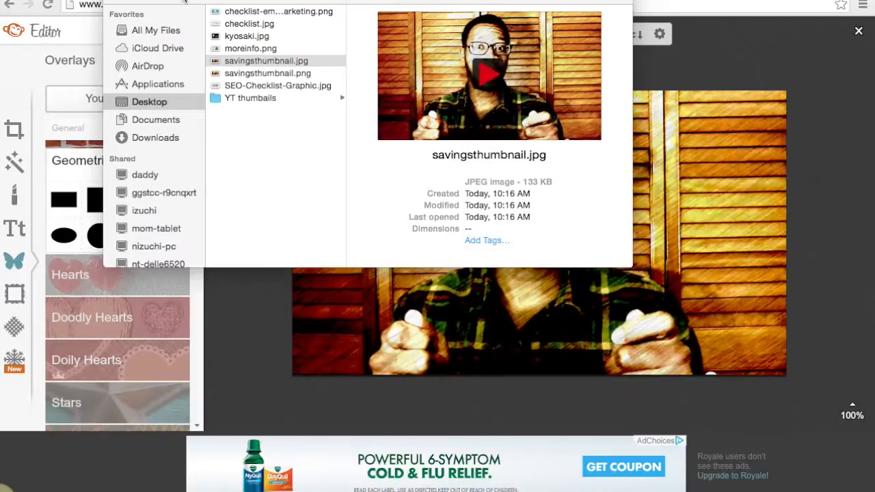
{"action": "left_click_drag", "start_coordinate": [168, 18], "coordinate": [155, 77]}
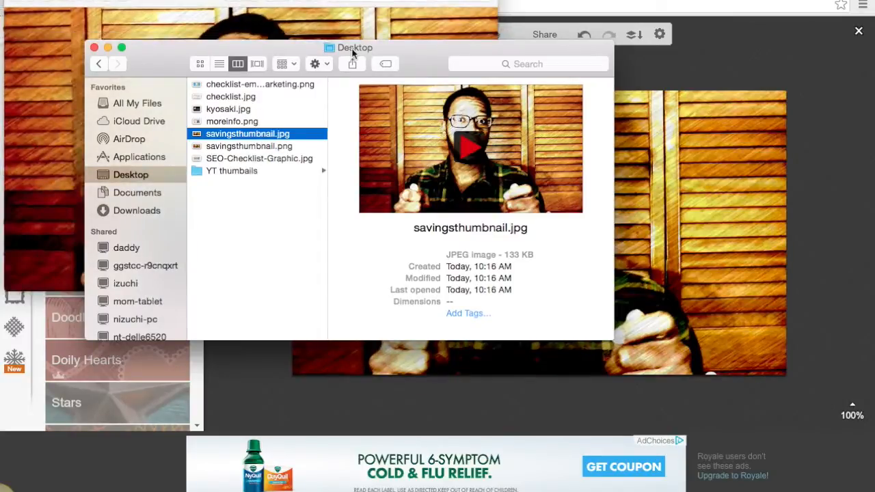
Bring the opened savingsthumbnail.jpg preview fully into view to check it, and close both the preview and the Desktop file window.
{"action": "left_click", "coordinate": [333, 3]}
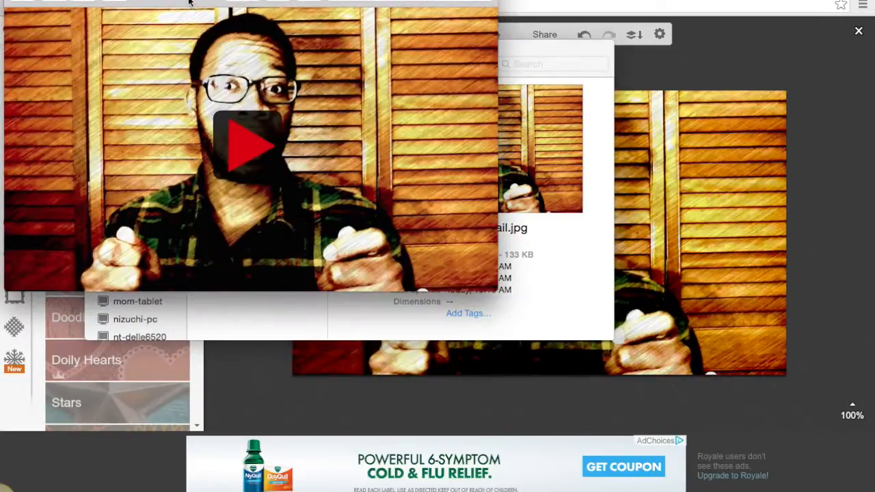
{"action": "left_click_drag", "start_coordinate": [225, 35], "coordinate": [364, 128]}
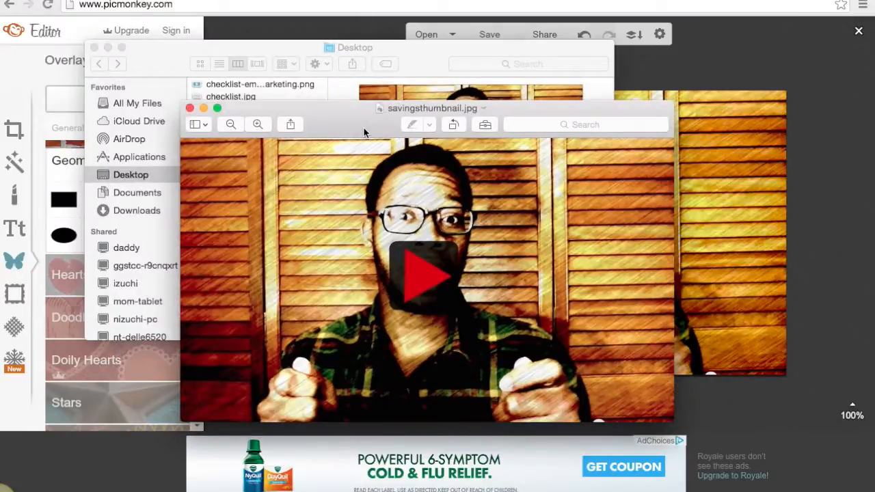
{"action": "left_click", "coordinate": [190, 109]}
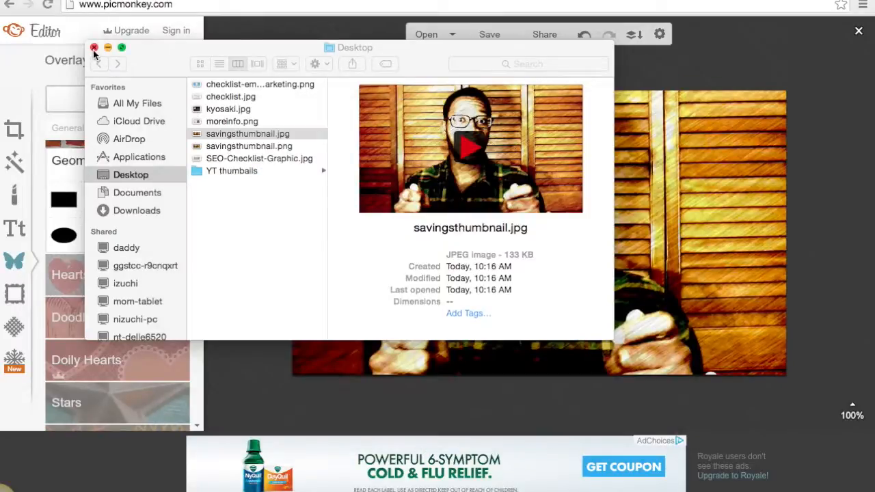
{"action": "left_click", "coordinate": [95, 48]}
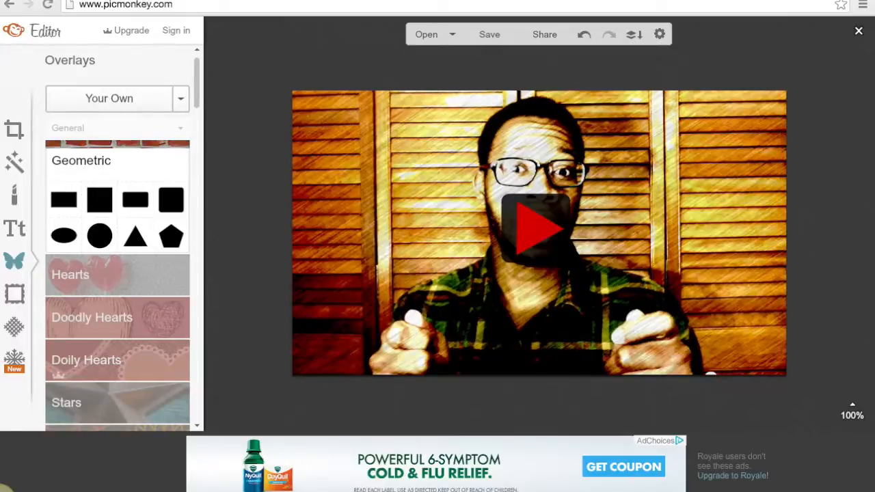
{"action": "left_click", "coordinate": [741, 5]}
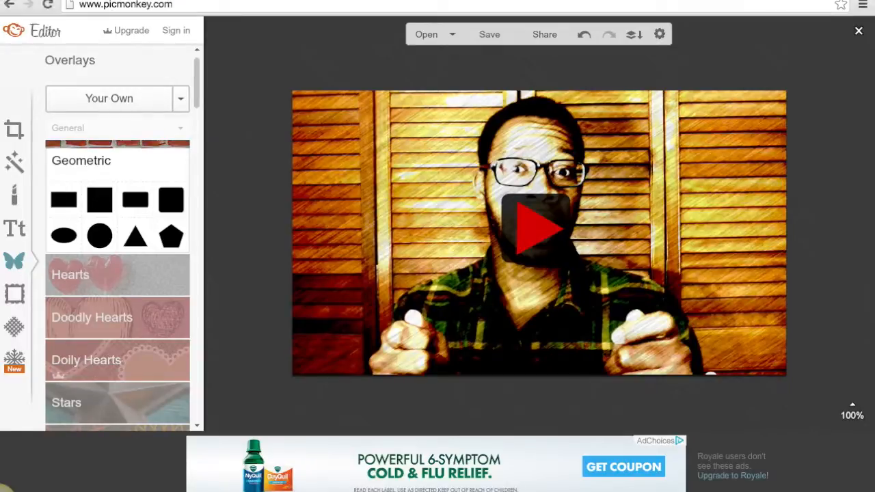
{"action": "left_click", "coordinate": [873, 421]}
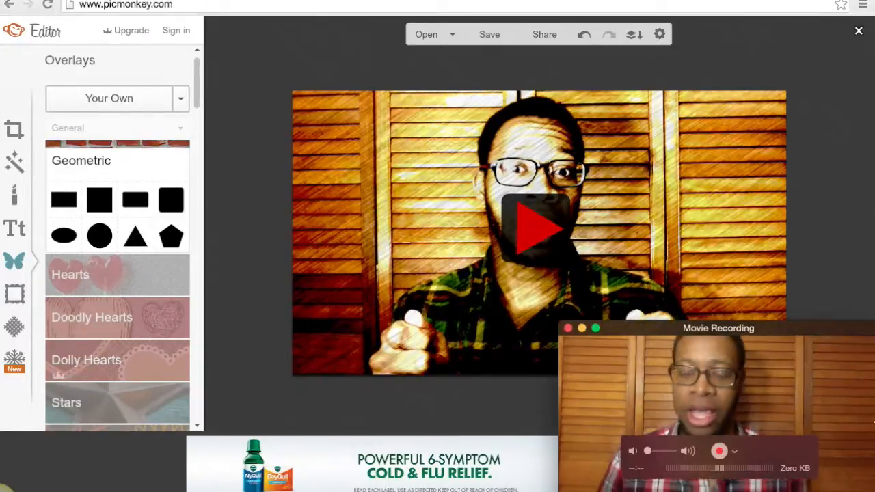